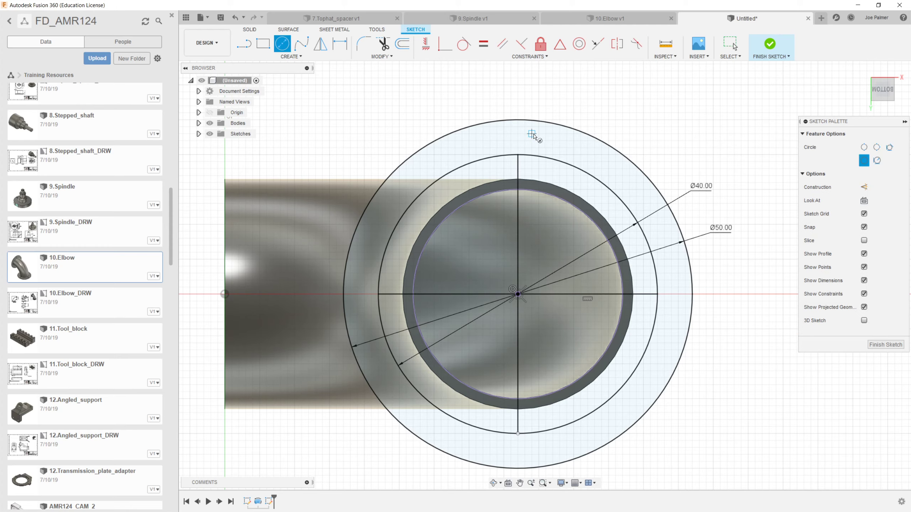
Draw four small circles centred where the cross lines meet the 40 mm circle.
scroll(518, 154, up, 3)
click(511, 163)
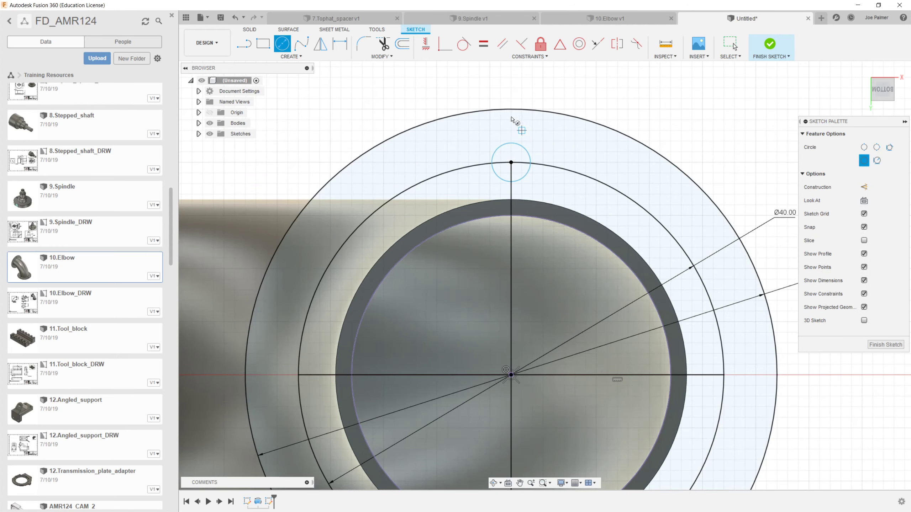
scroll(491, 87, down, 2)
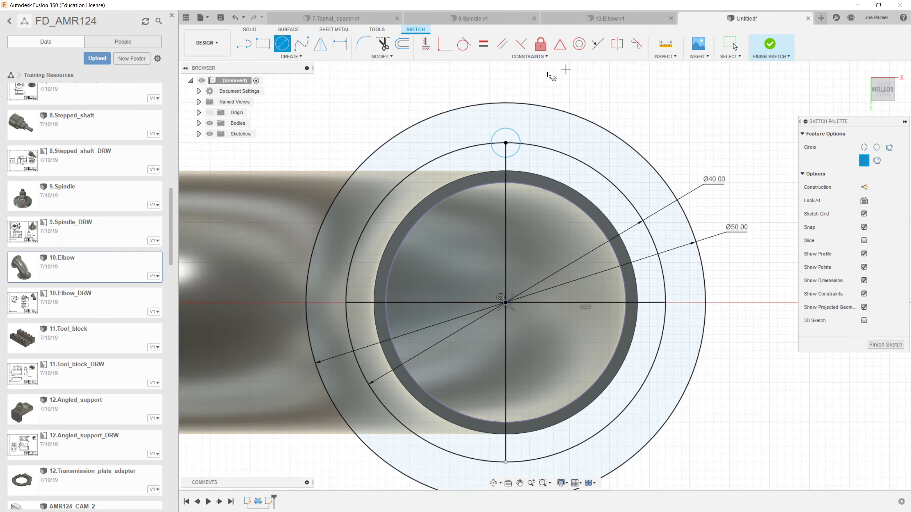
click(666, 302)
click(666, 285)
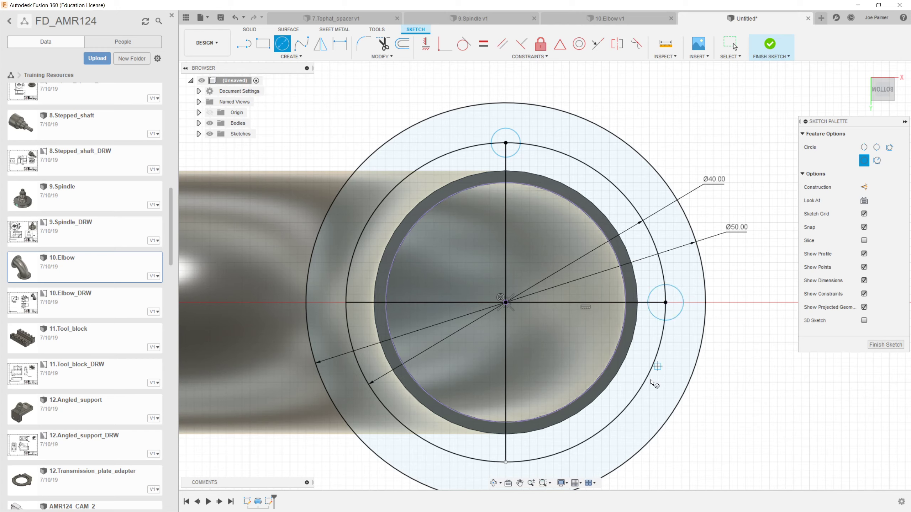
click(506, 462)
click(506, 454)
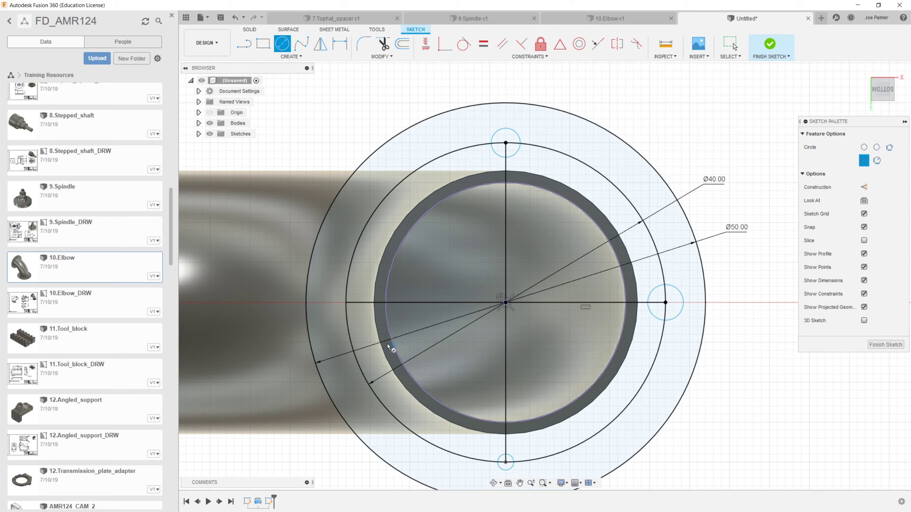
click(346, 302)
click(355, 308)
key(Escape)
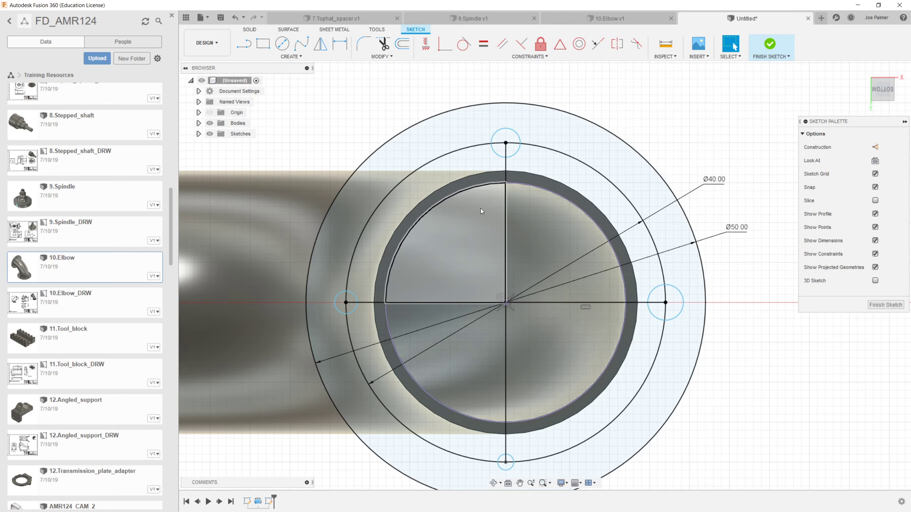
Convert the 40 mm circle and the four cross lines inside it to construction geometry.
scroll(467, 211, down, 5)
scroll(491, 157, up, 3)
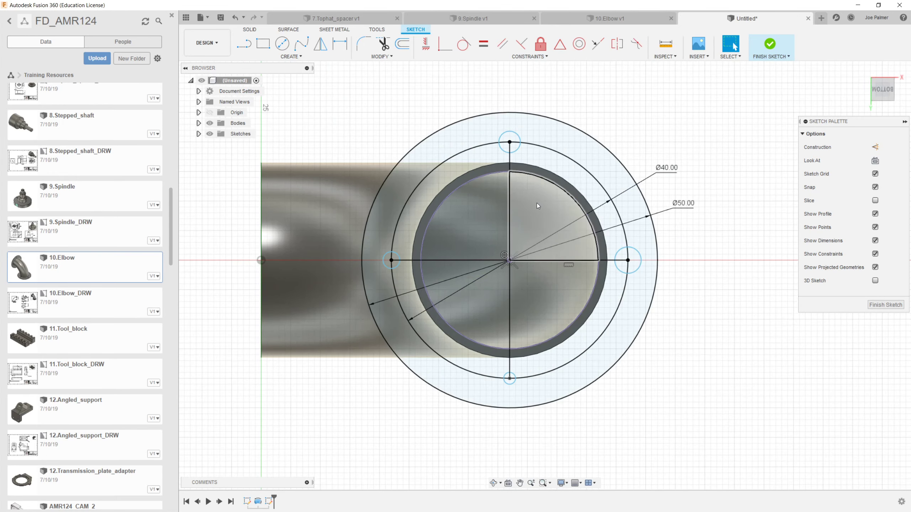
click(539, 146)
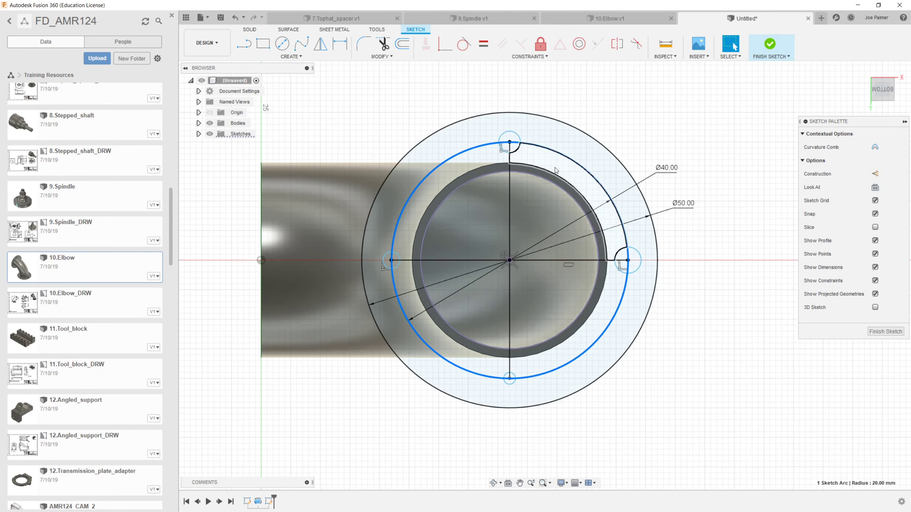
shift+click(509, 159)
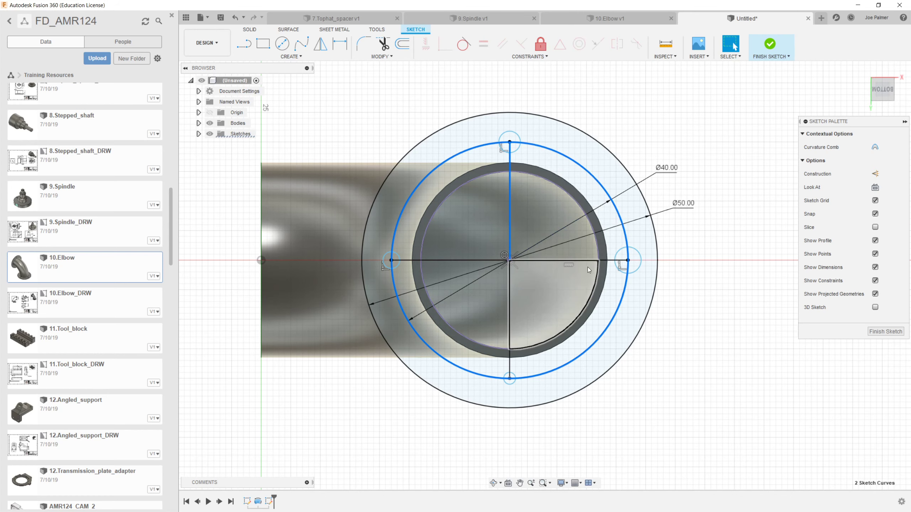
shift+click(555, 261)
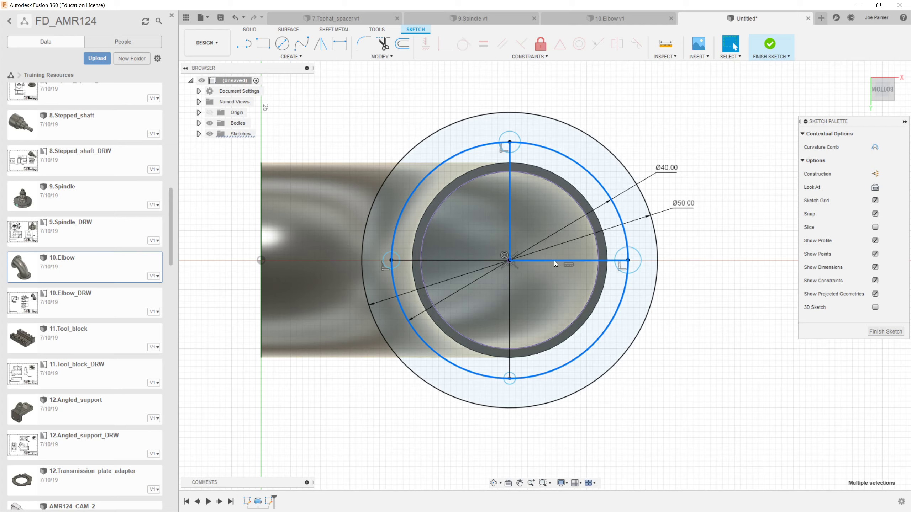
shift+click(510, 306)
shift+click(464, 261)
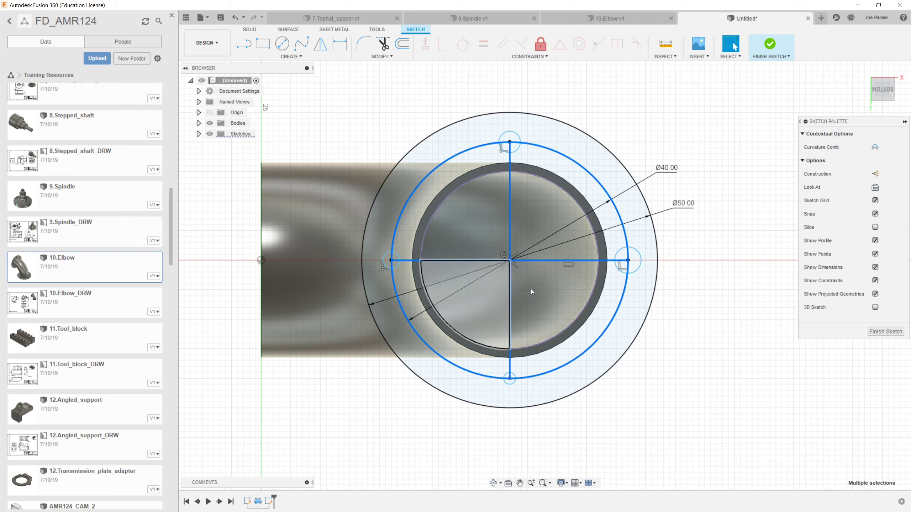
right_click(593, 181)
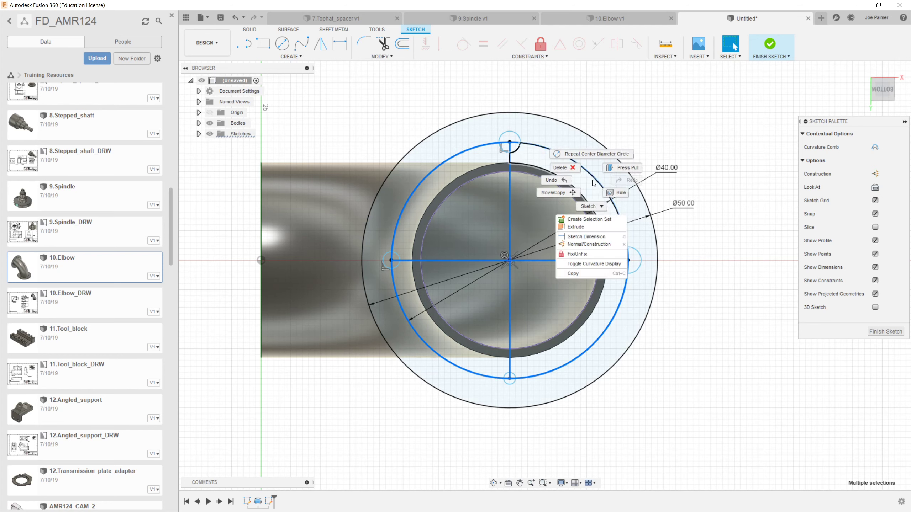
click(594, 245)
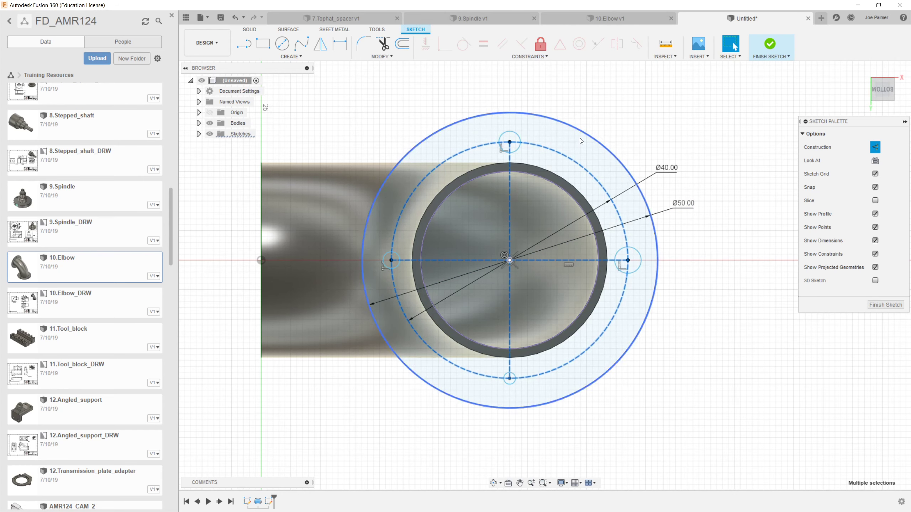
click(629, 123)
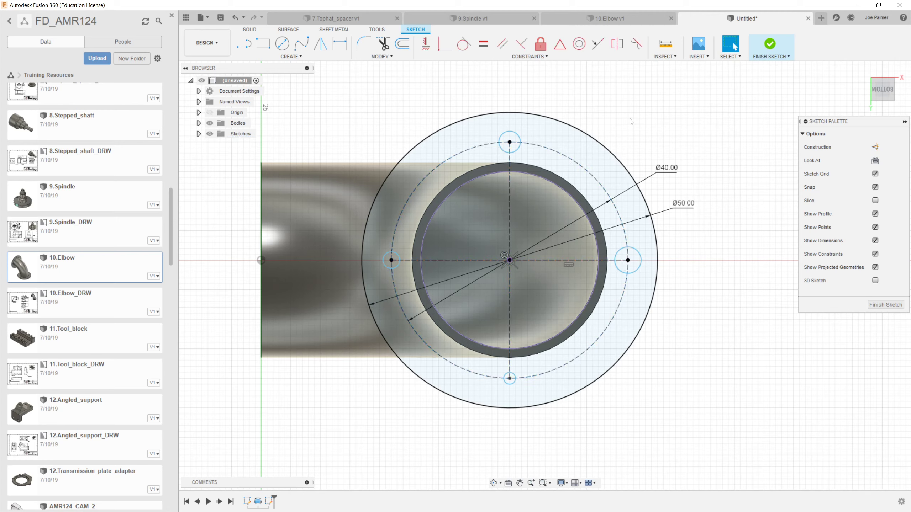
Apply Equal constraints so the four small hole circles share the same size.
click(484, 45)
click(519, 139)
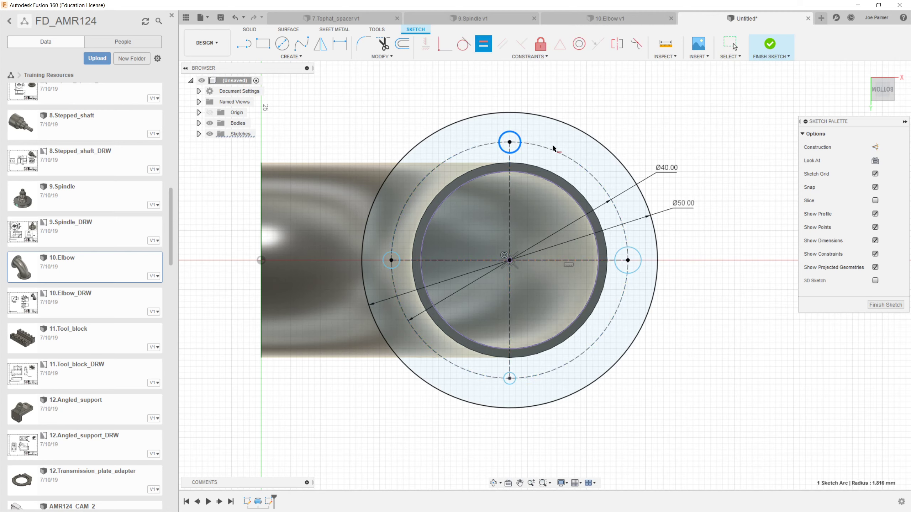
click(624, 258)
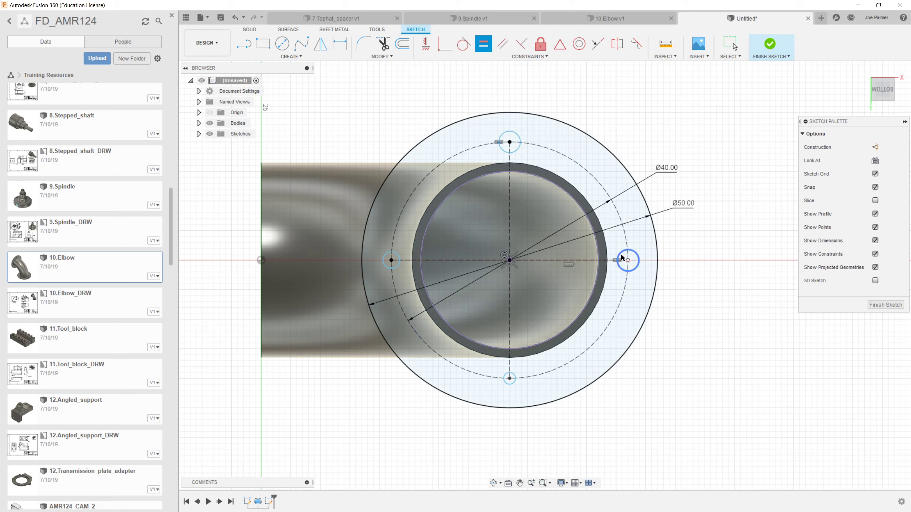
click(521, 375)
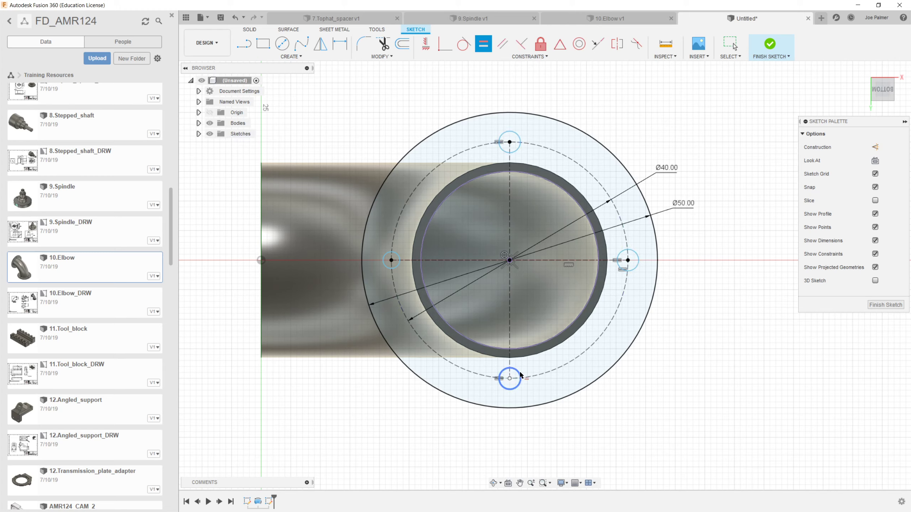
click(383, 259)
Dimension one of the small hole circles to a 3.5 mm diameter and finish the sketch.
click(339, 43)
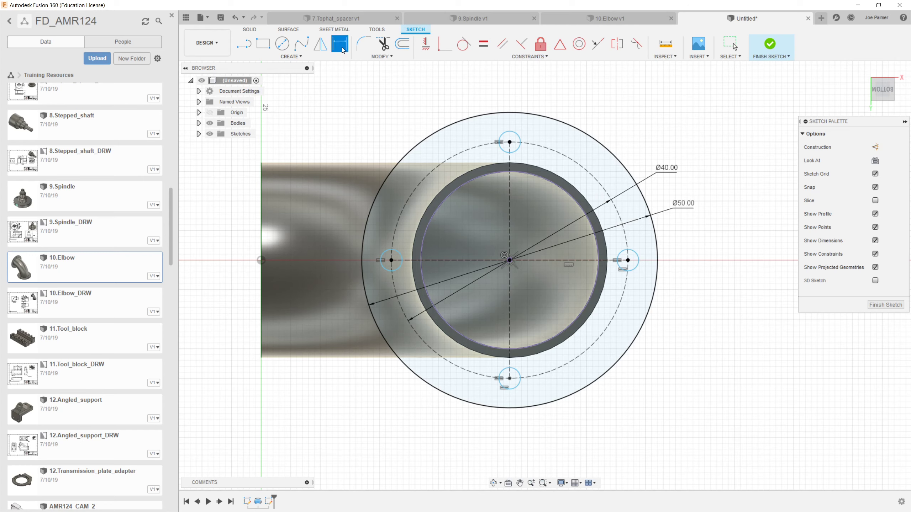
click(513, 134)
click(595, 97)
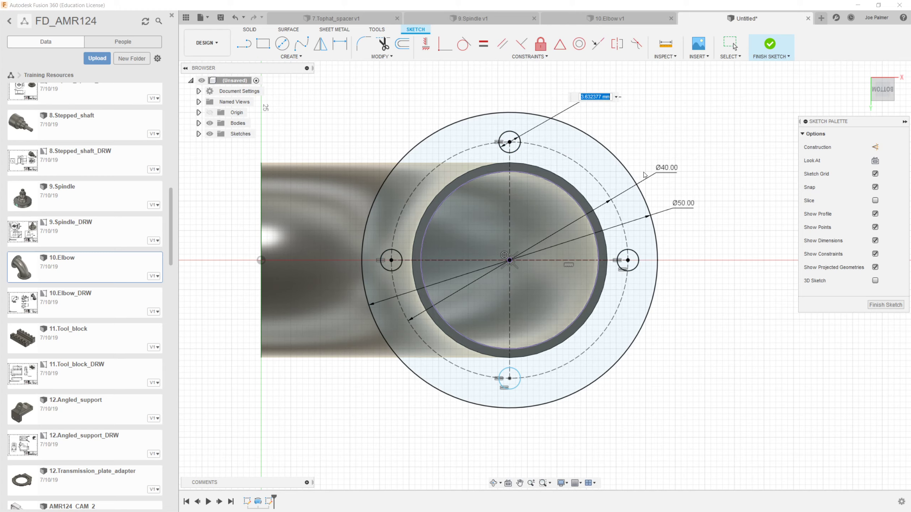
text(3.5)
key(Return)
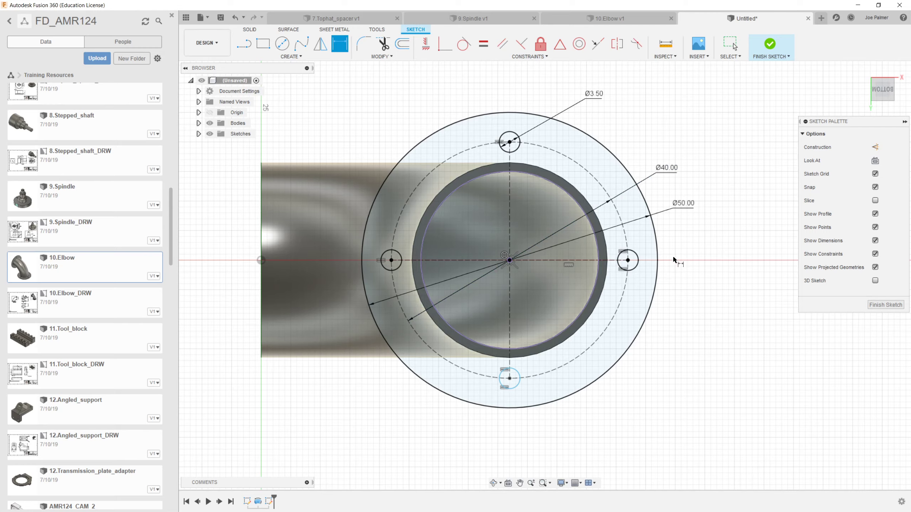
click(885, 305)
drag(719, 331, 629, 301)
key(Escape)
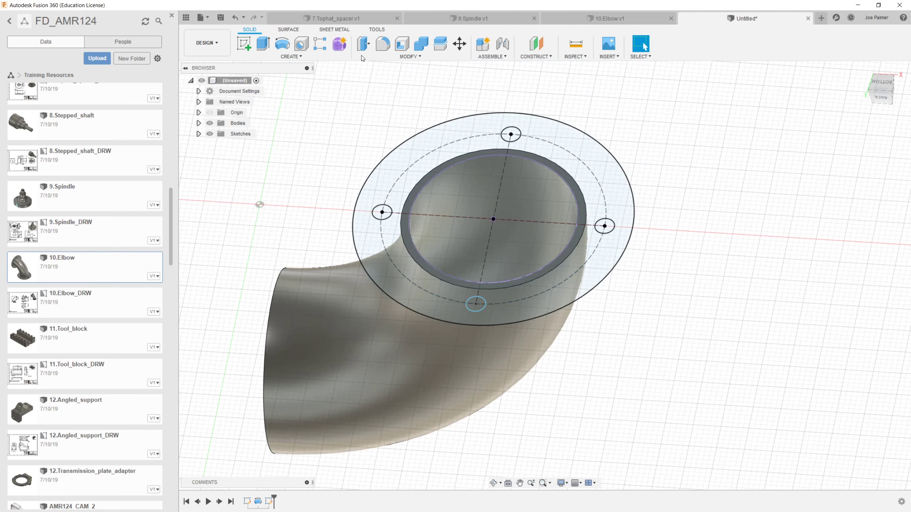
Extrude the flange ring and the pipe's end-wall profile 2 mm, joined to the elbow, leaving the bore and four holes open.
click(265, 46)
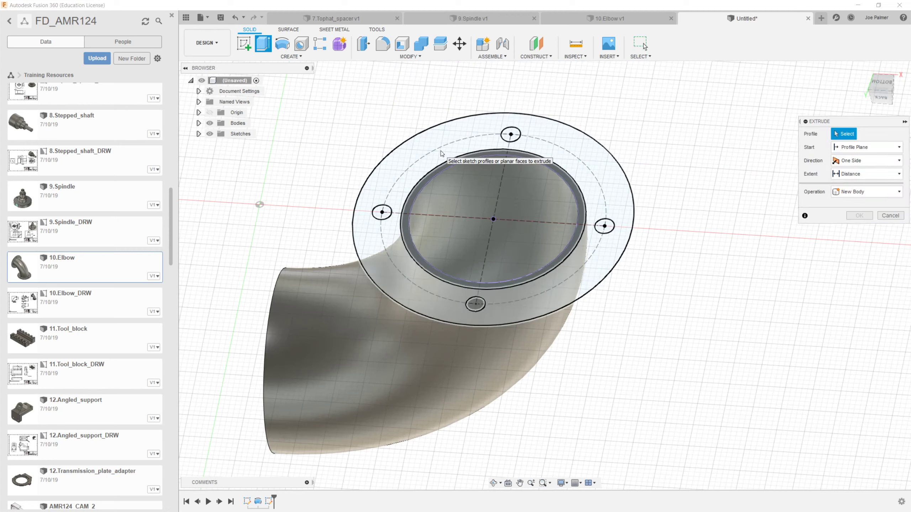
click(441, 154)
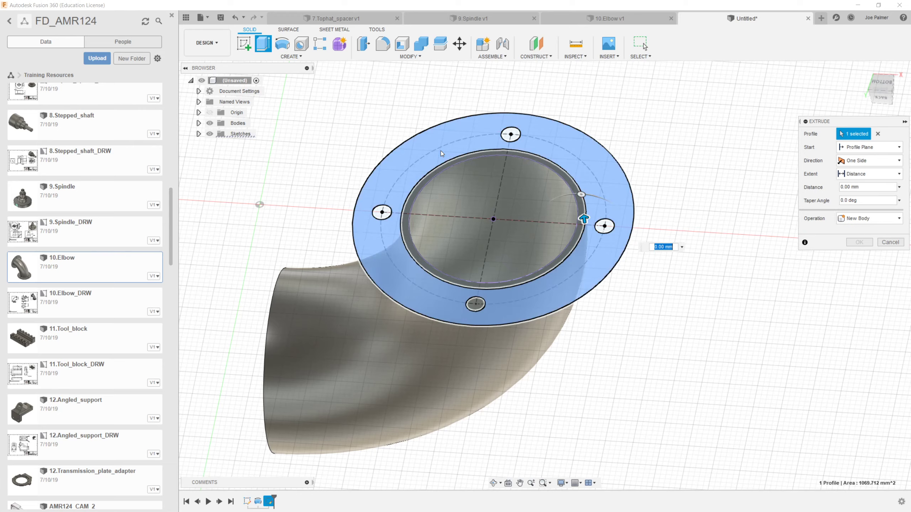
scroll(427, 190, up, 5)
scroll(426, 188, down, 4)
shift+middle_drag(446, 211, 447, 198)
scroll(400, 230, up, 4)
scroll(401, 232, up, 4)
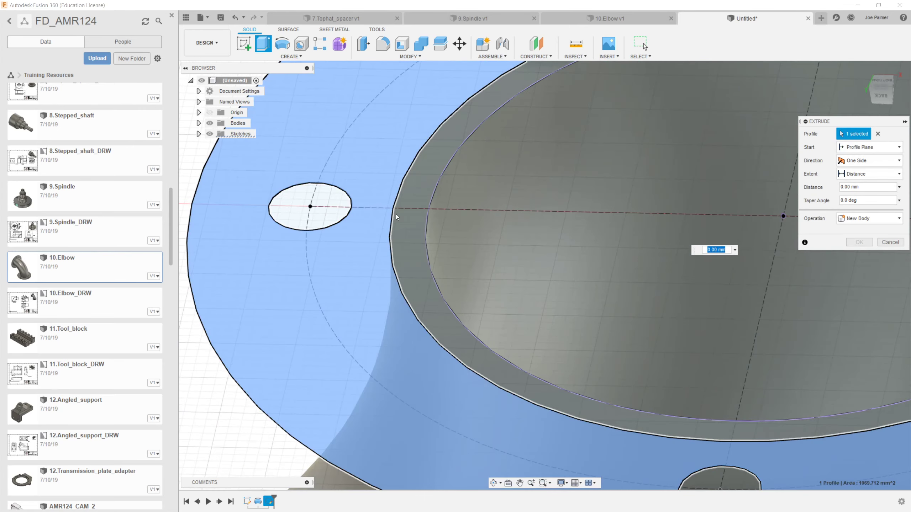
scroll(399, 180, down, 4)
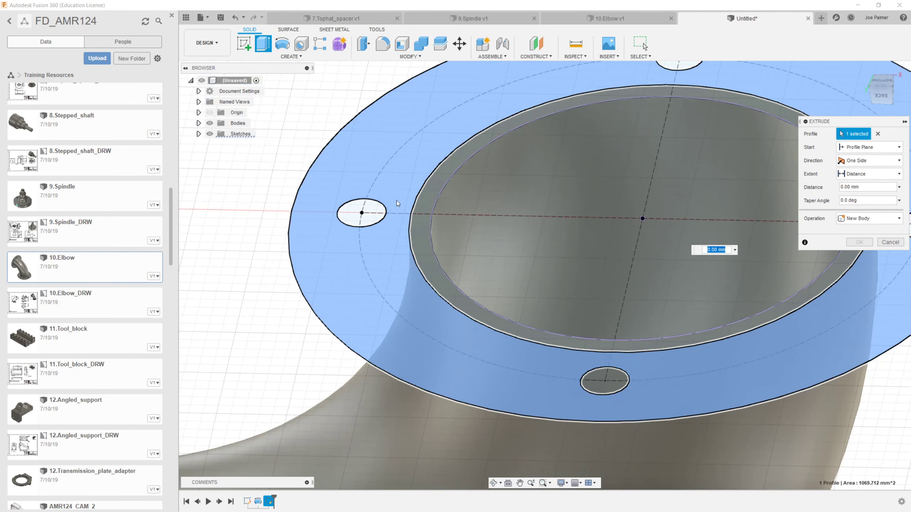
scroll(423, 201, up, 3)
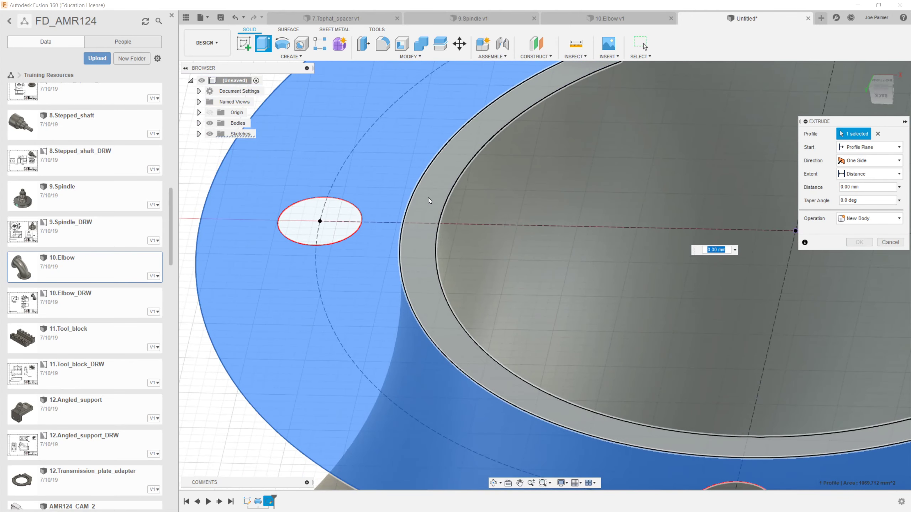
click(430, 200)
scroll(473, 268, down, 5)
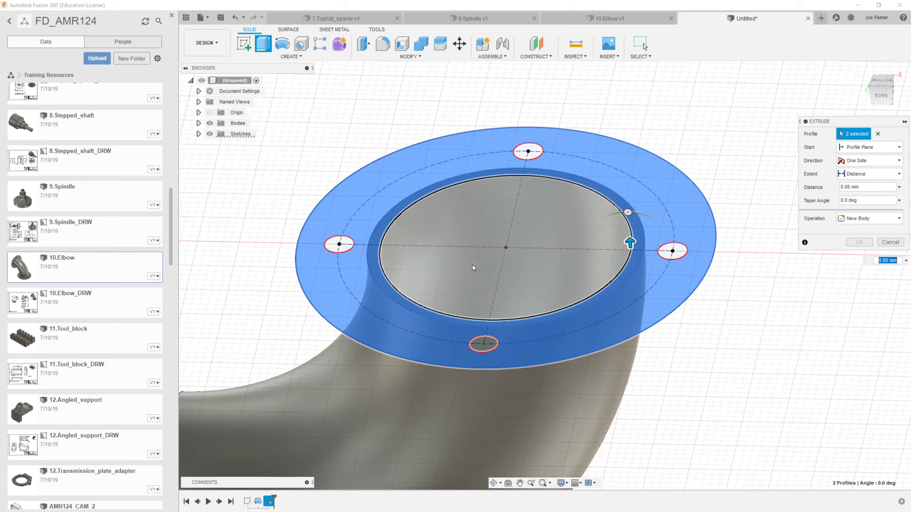
drag(630, 245, 628, 224)
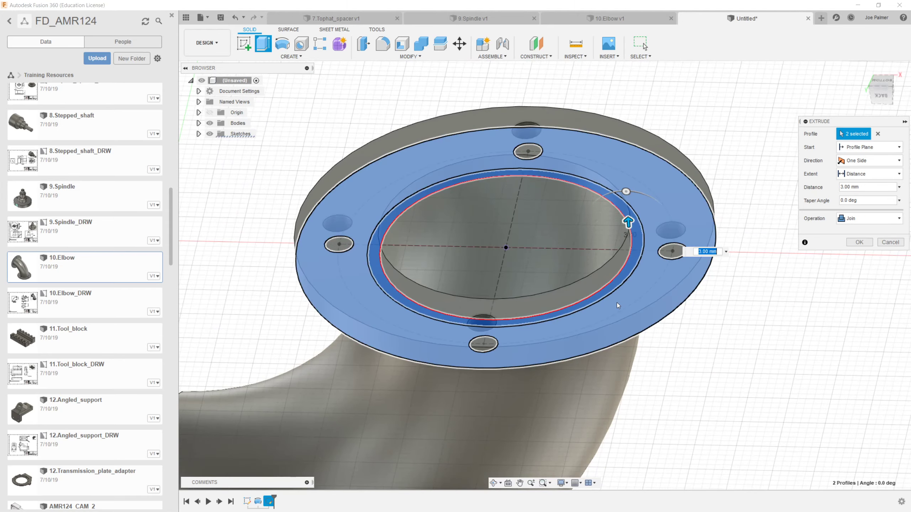
shift+middle_drag(614, 304, 620, 284)
text(2)
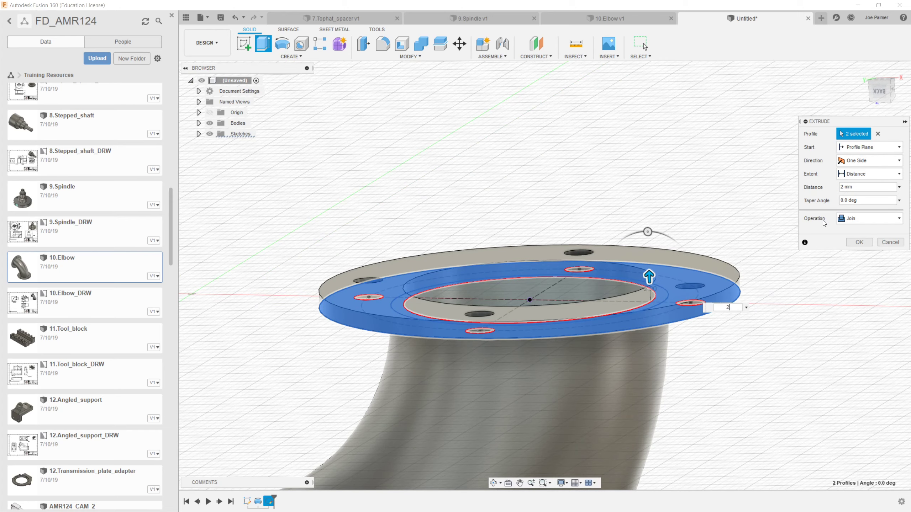
click(865, 244)
Examine the flange, its holes and the elbow's open end from several angles.
scroll(615, 201, down, 4)
shift+middle_drag(577, 166, 563, 372)
scroll(586, 251, down, 4)
scroll(563, 371, up, 5)
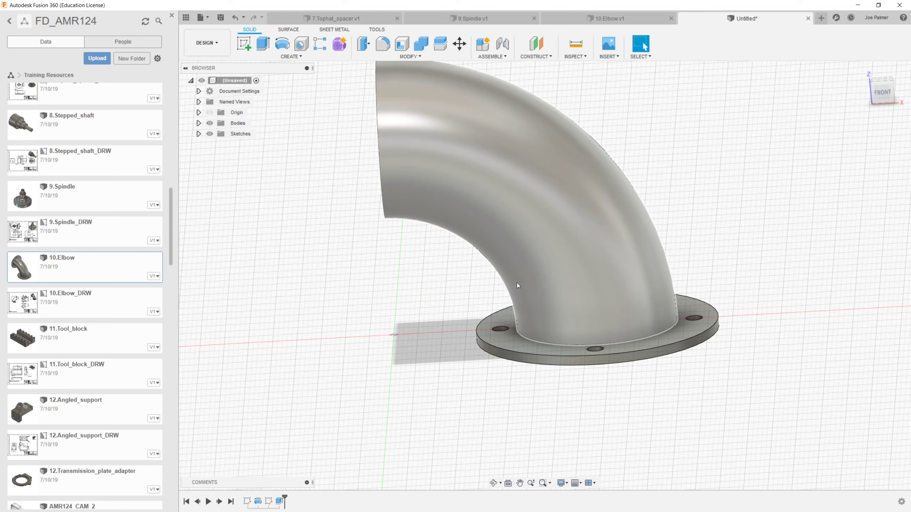
shift+middle_drag(517, 284, 592, 320)
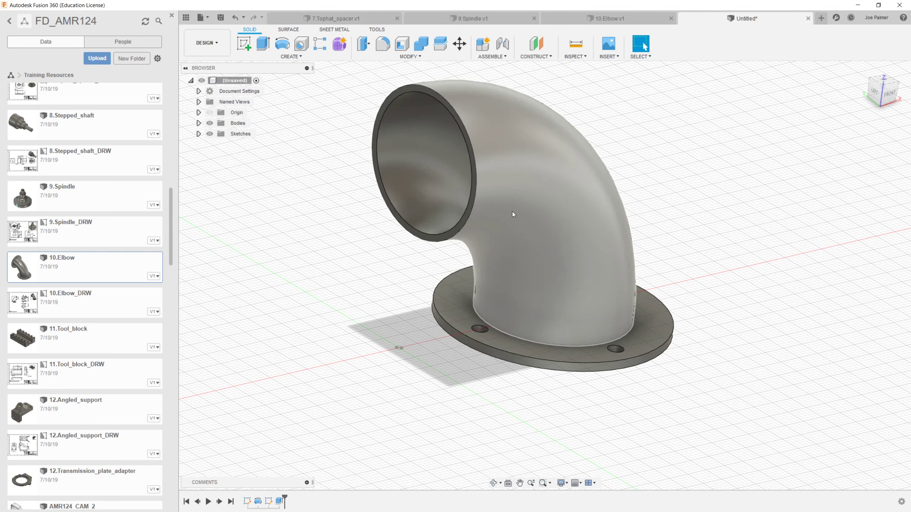
shift+middle_drag(605, 230, 634, 324)
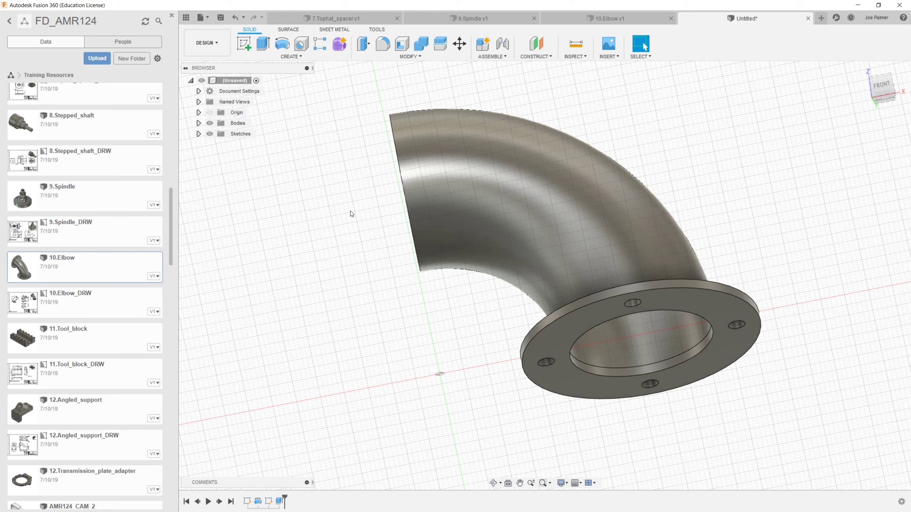
shift+middle_drag(454, 231, 459, 258)
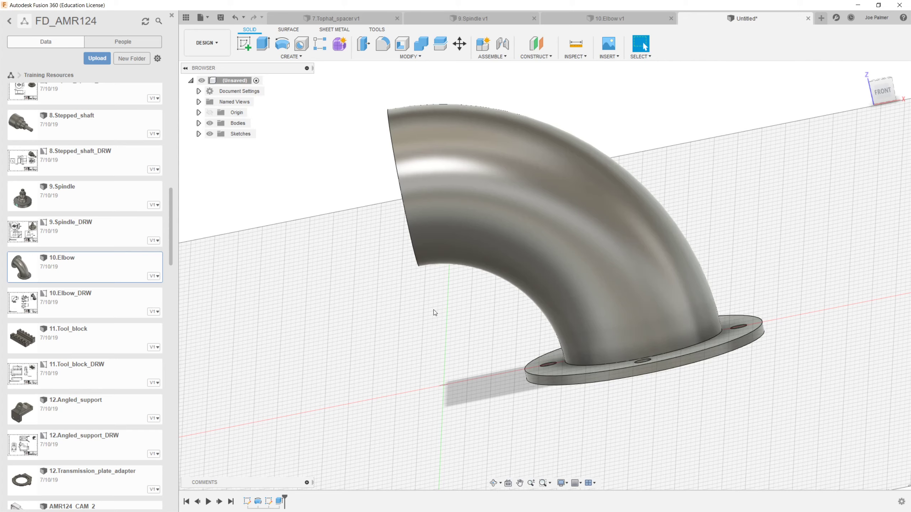
middle_drag(479, 367, 480, 347)
middle_drag(480, 347, 480, 349)
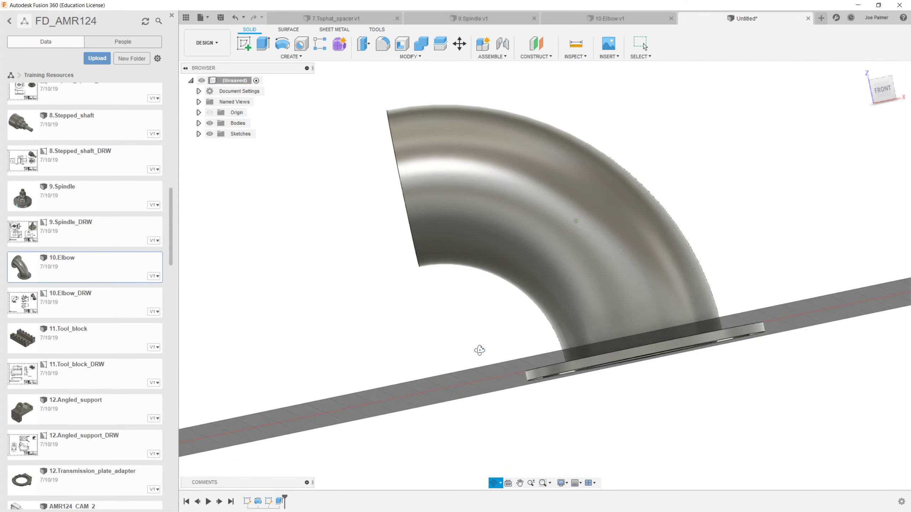
key(Escape)
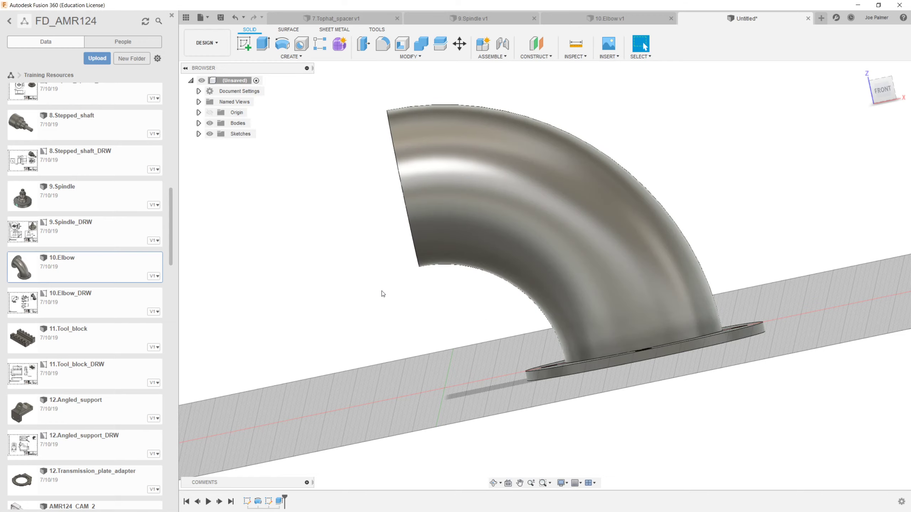
shift+middle_drag(381, 291, 403, 283)
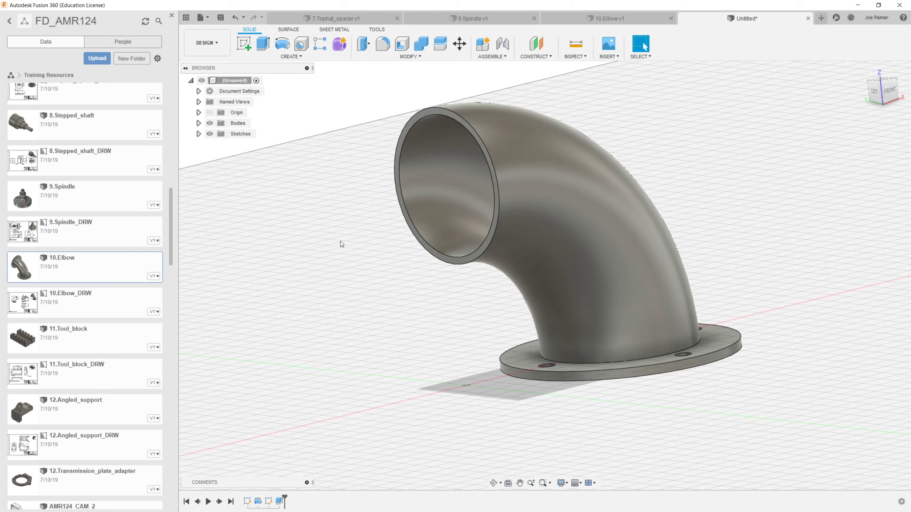
Show the origin planes and axes, and start a Plane at Angle construction plane based on the origin's Y axis.
click(209, 113)
shift+middle_drag(344, 254, 505, 290)
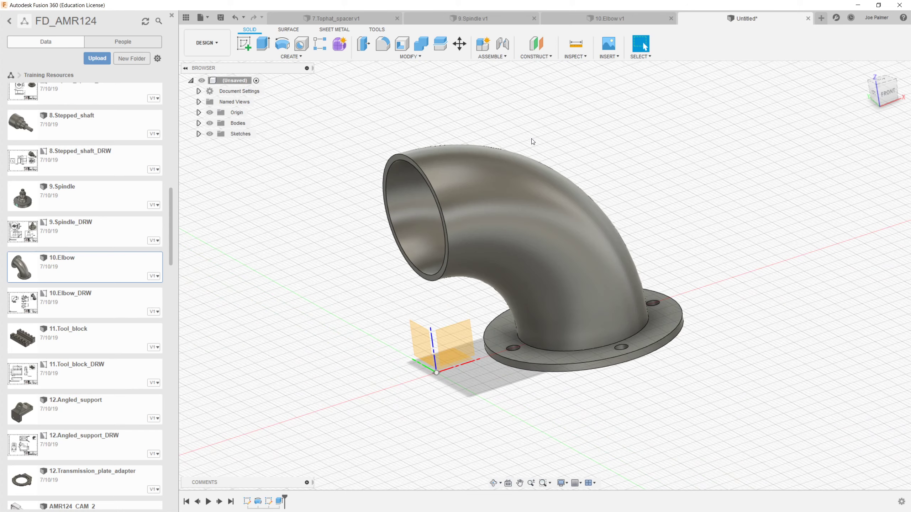
click(527, 58)
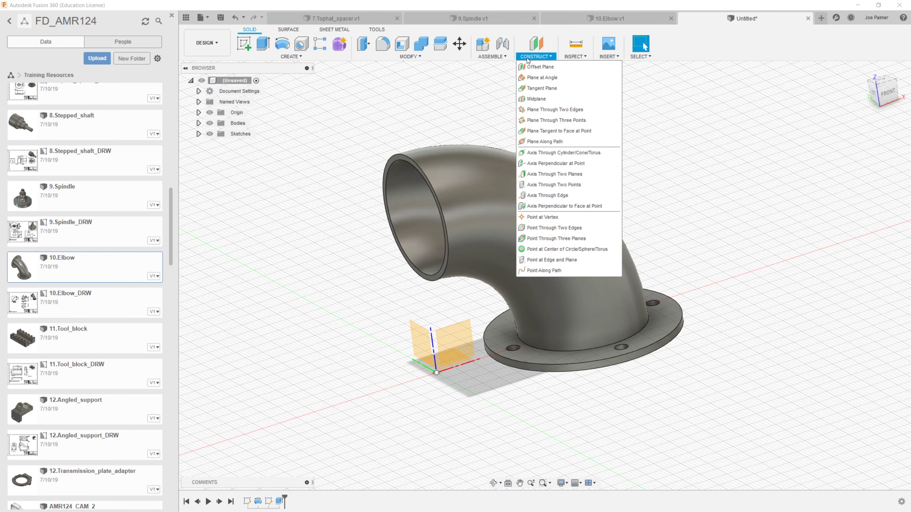
click(538, 79)
scroll(536, 165, down, 3)
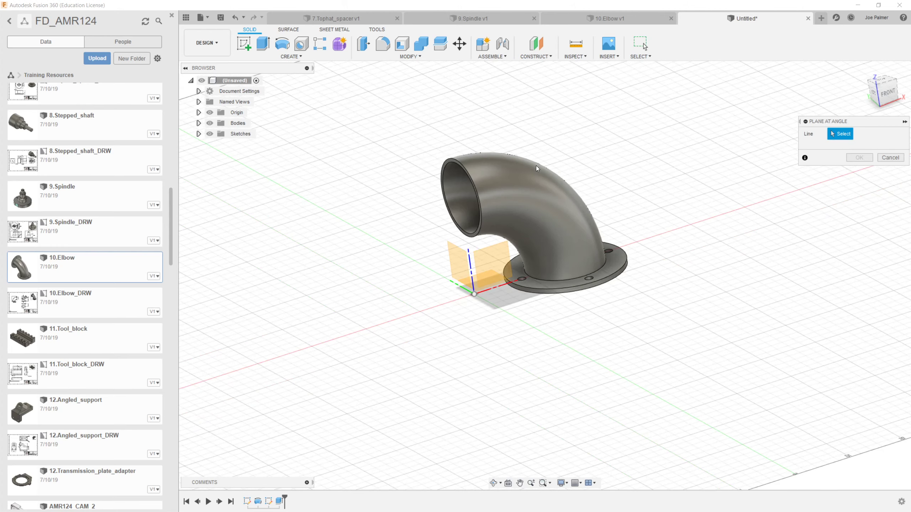
scroll(461, 289, up, 5)
scroll(511, 254, up, 2)
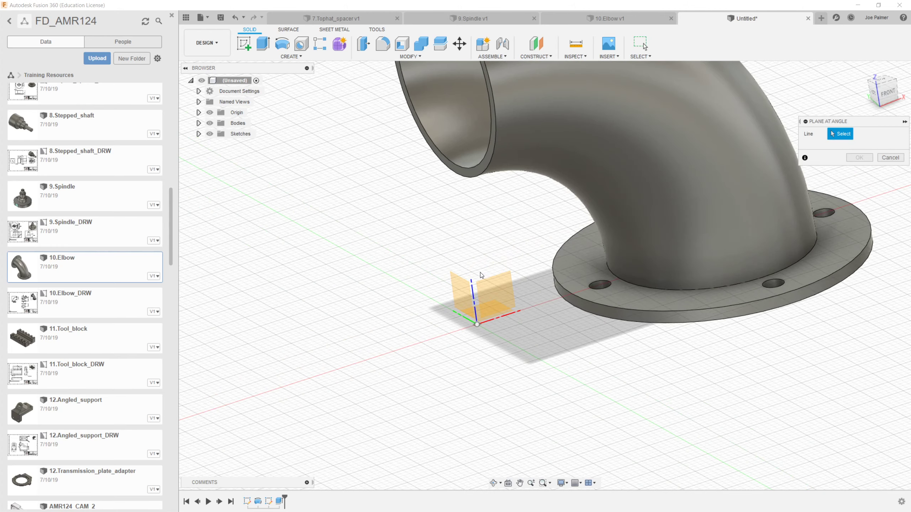
click(461, 327)
Set the construction plane's angle to -45 deg and create the plane.
drag(430, 260, 339, 431)
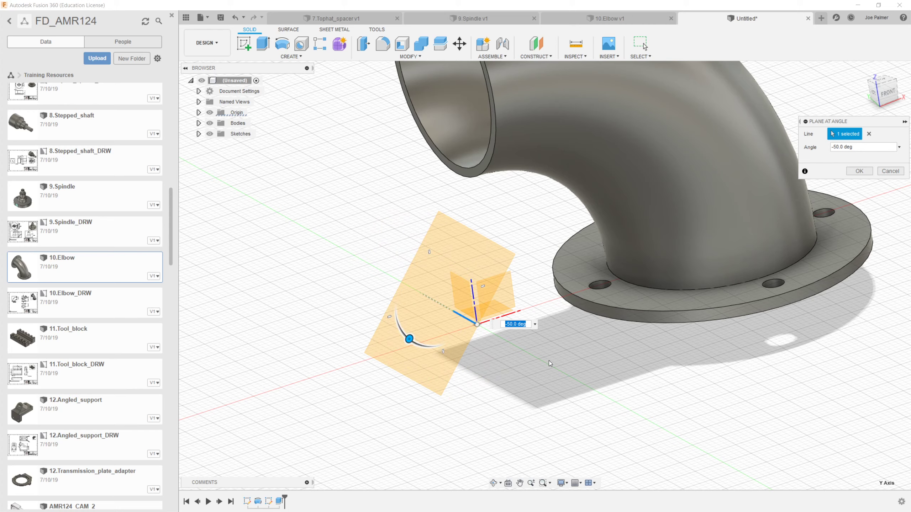
text(-45)
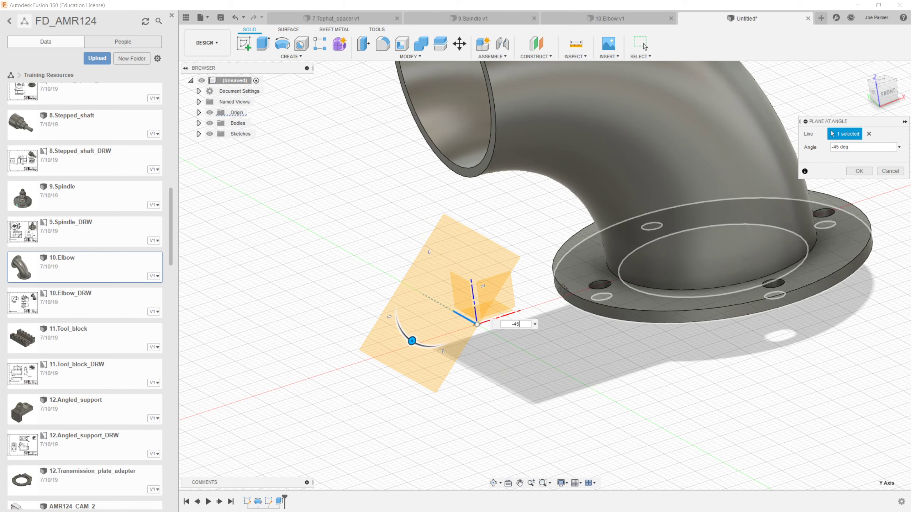
shift+middle_drag(564, 290, 541, 279)
scroll(520, 282, down, 3)
scroll(520, 282, up, 1)
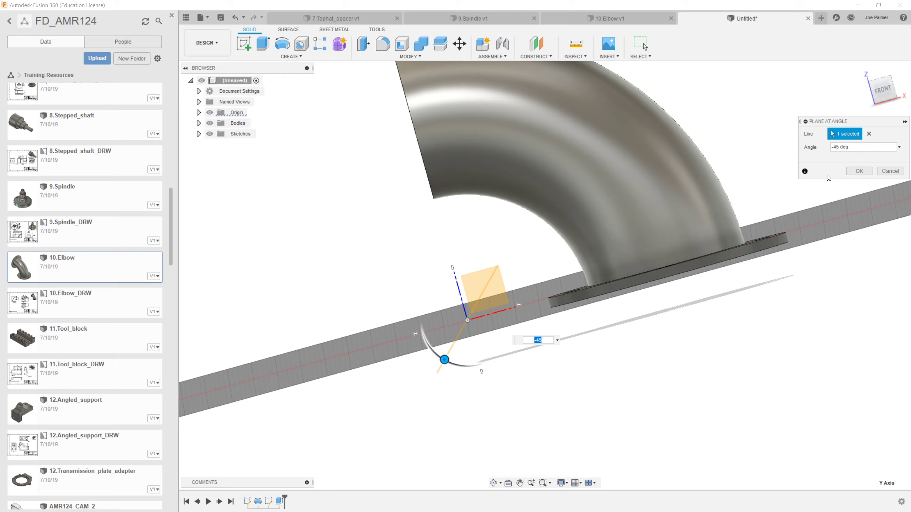
click(859, 172)
shift+middle_drag(549, 230, 490, 302)
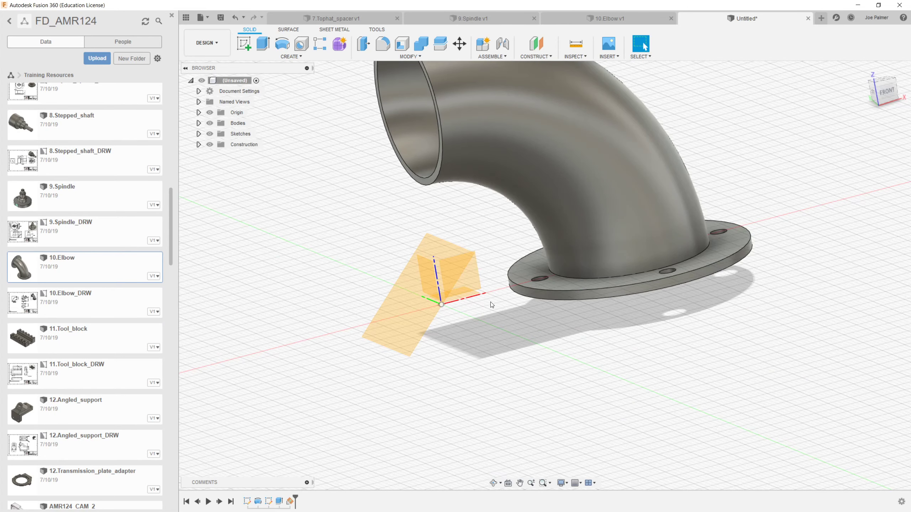
Mirror the flange extrusion as a feature across the angled construction plane onto the elbow's open end.
click(291, 56)
click(281, 275)
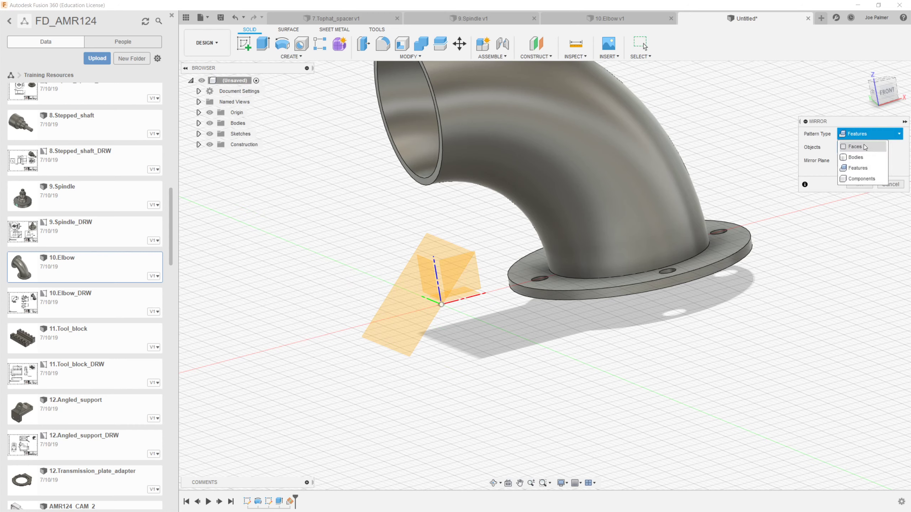
click(862, 146)
click(867, 133)
click(878, 168)
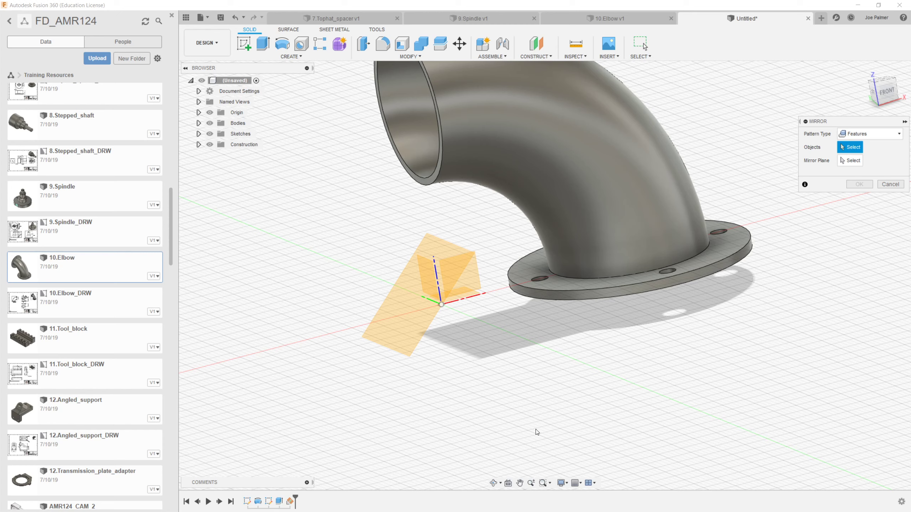
click(280, 503)
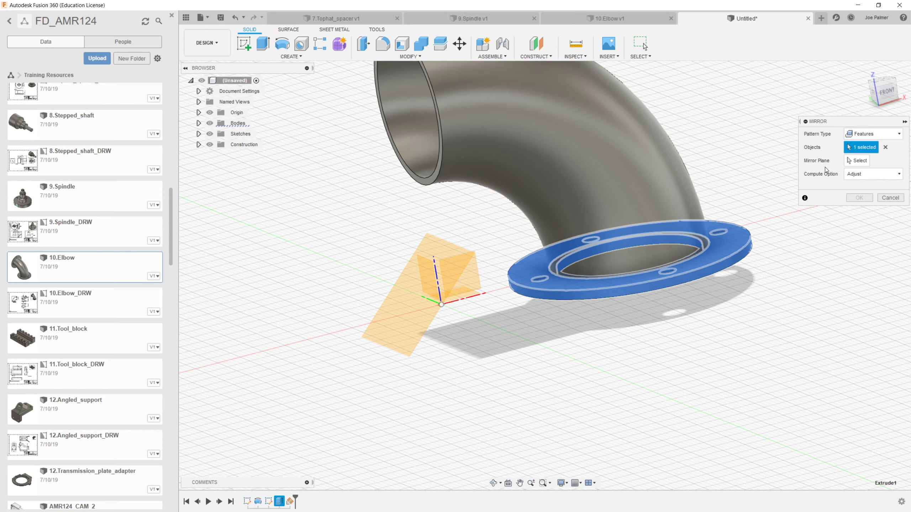
click(859, 161)
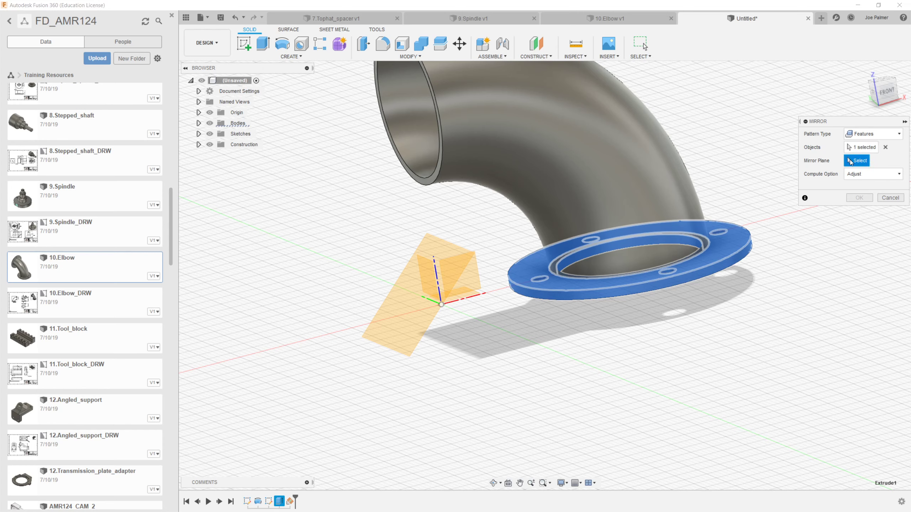
click(407, 314)
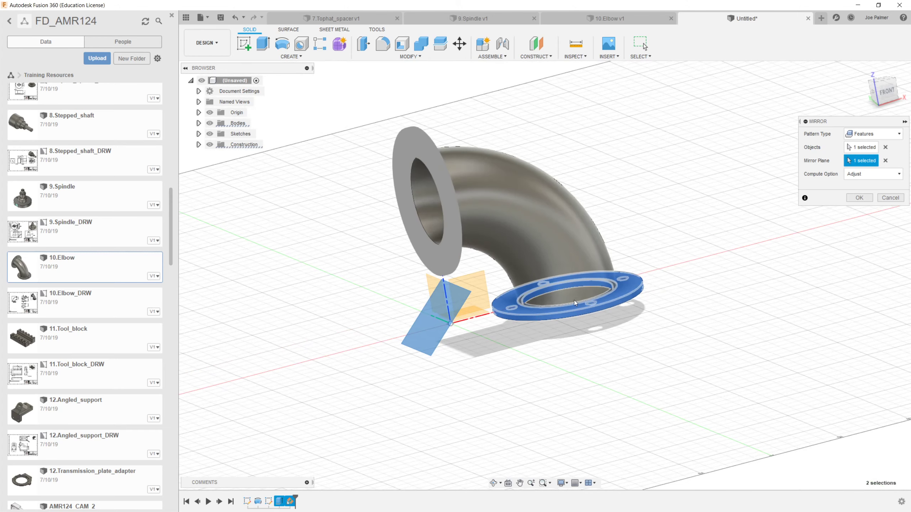
shift+middle_drag(556, 264, 455, 282)
click(850, 198)
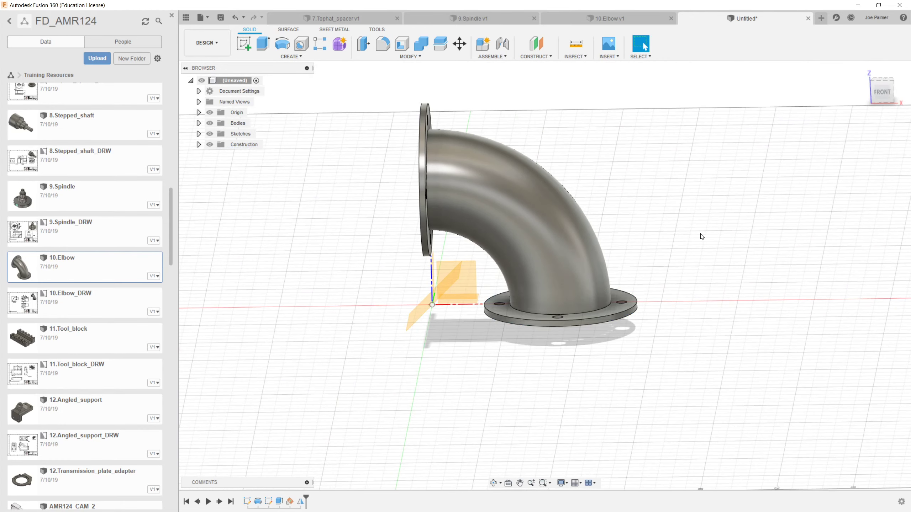
Examine both flanges and their bolt holes on the elbow from several angles.
scroll(428, 280, up, 2)
shift+middle_drag(496, 256, 549, 267)
shift+middle_drag(492, 228, 494, 355)
scroll(511, 307, up, 3)
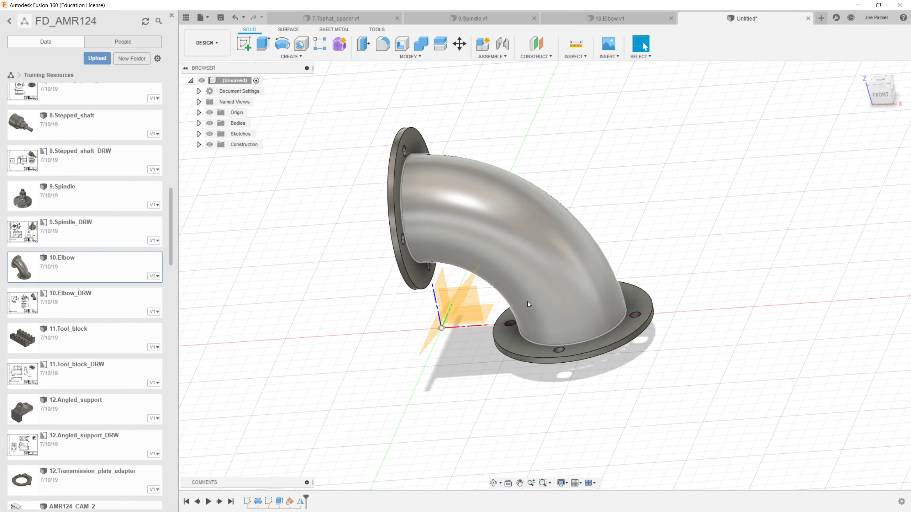
shift+middle_drag(520, 309, 552, 316)
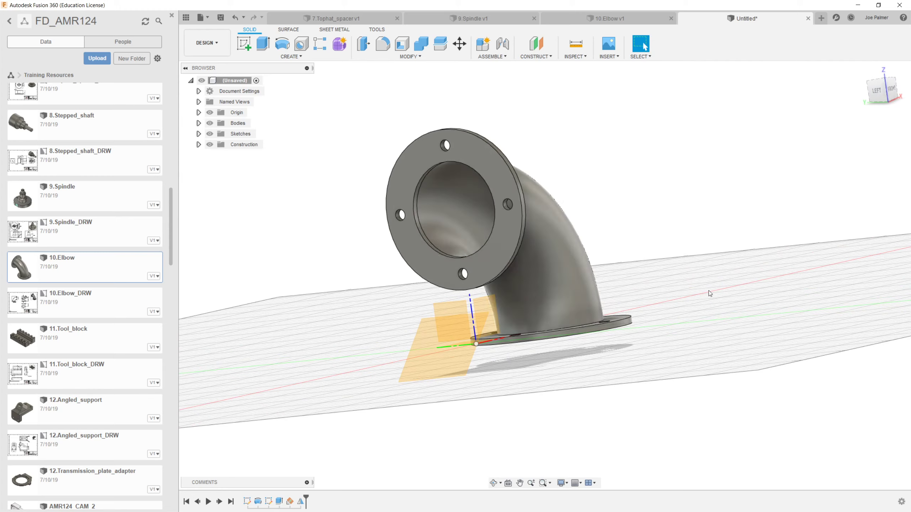